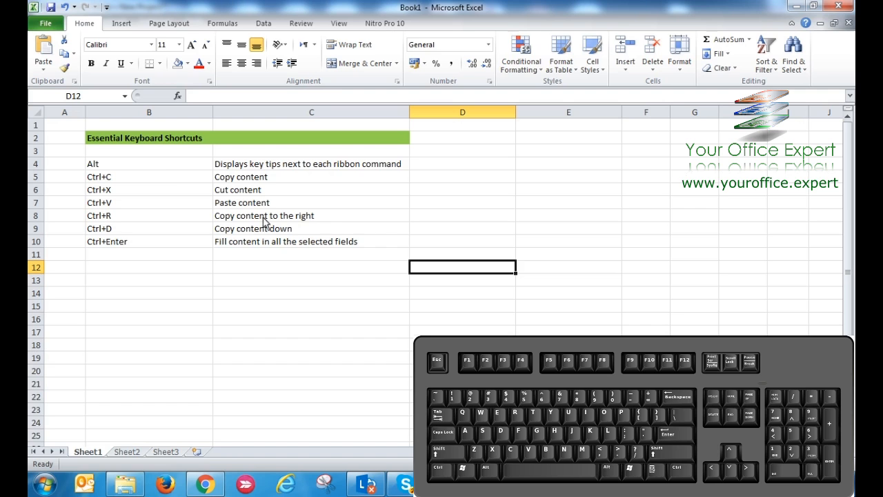
left_click_drag(138, 142, 254, 142)
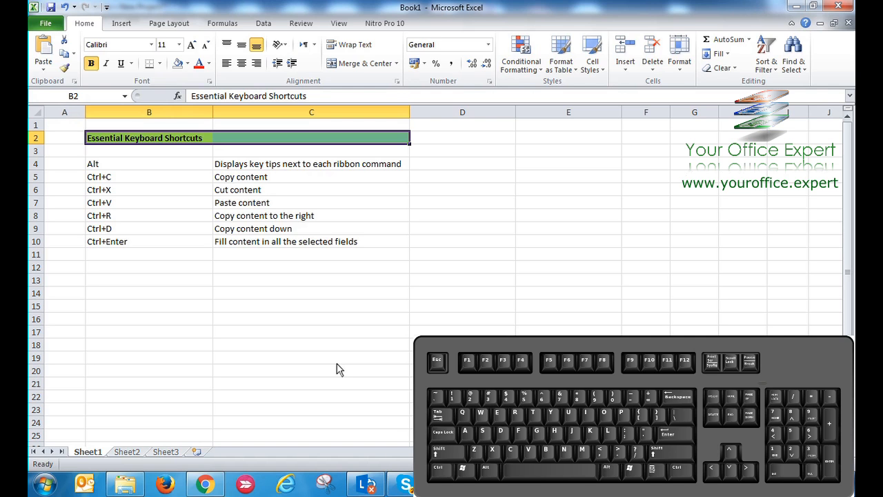
left_click_drag(142, 166, 223, 167)
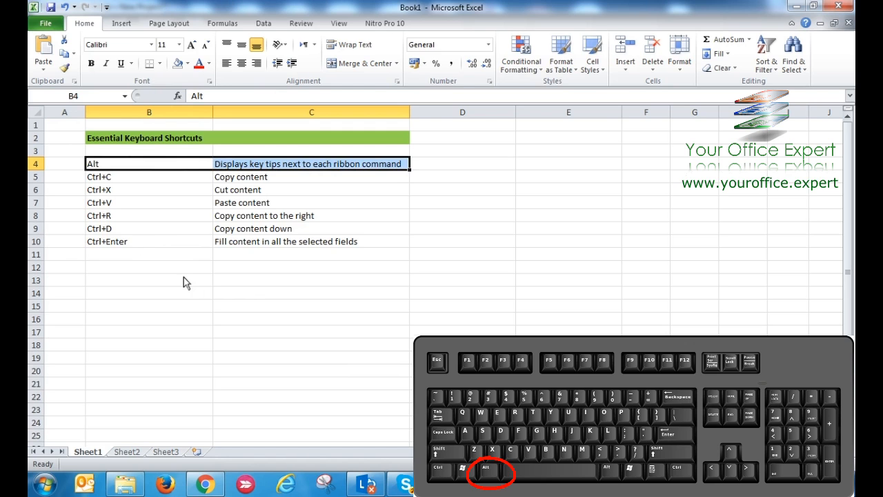
Fill cell C4, the description of the Alt shortcut, with a light orange theme colour
left_click(256, 171)
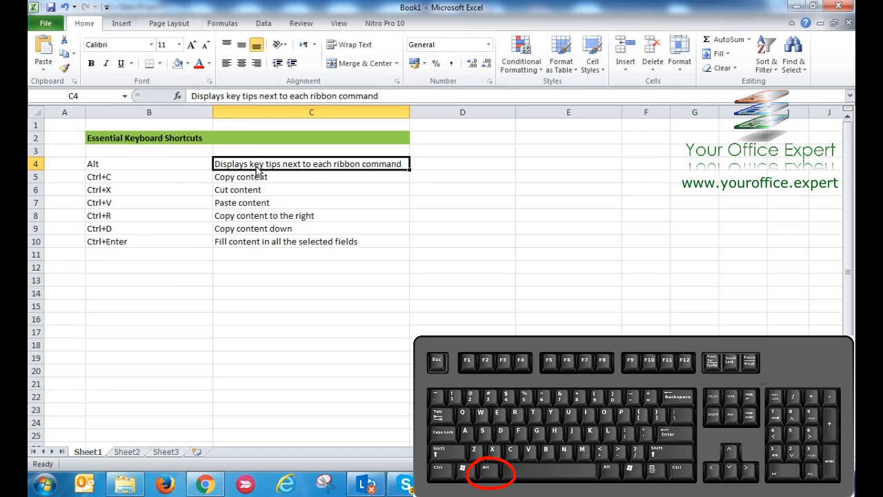
key("alt")
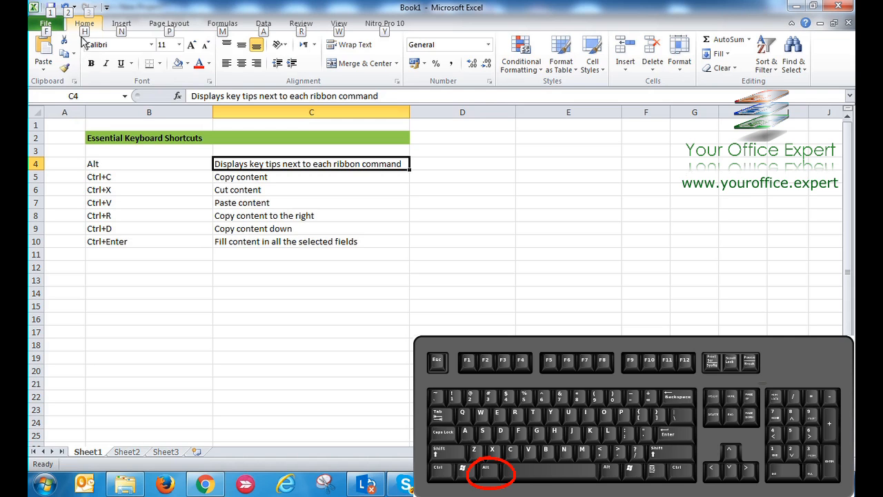
key("h")
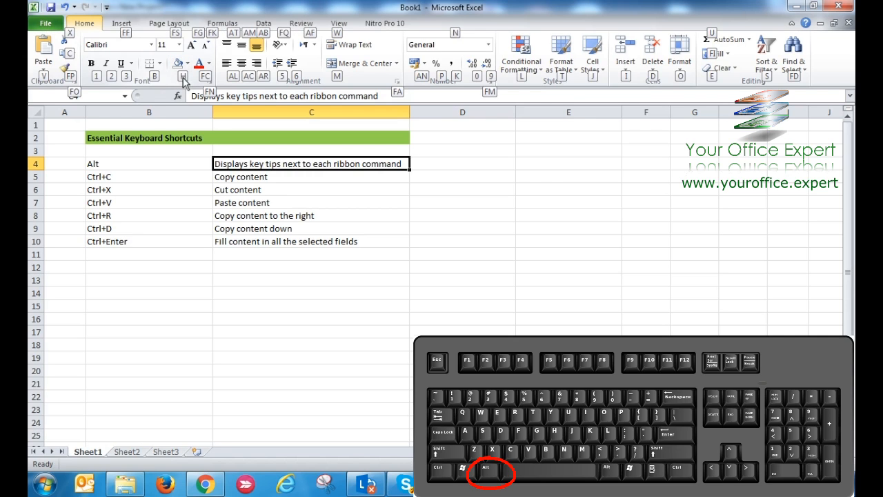
key("h")
key("Down")
key("Down")
key("Down")
key("Right")
key("Right")
key("Right")
key("Right")
key("Right")
key("Right")
key("Right")
key("Right")
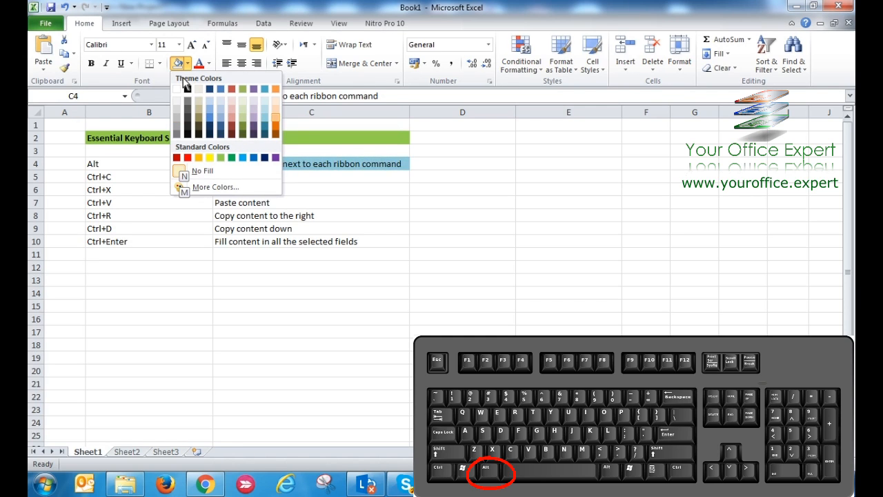
key("Right")
key("Return")
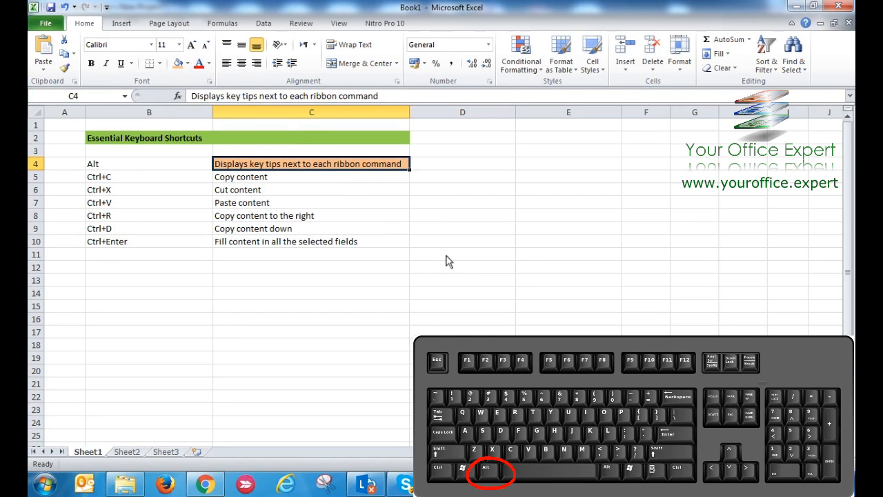
Enter 30 in cell E4 and apply the Accounting number format to it
left_click(532, 169)
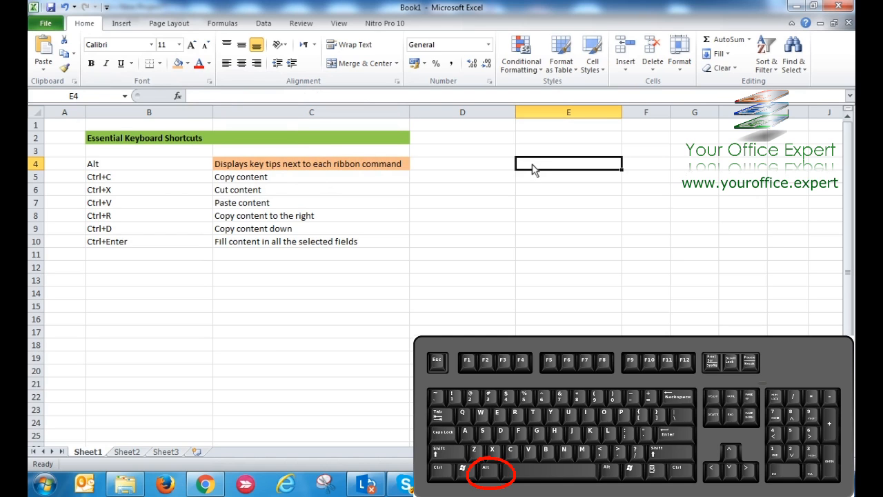
type("30")
key("Return")
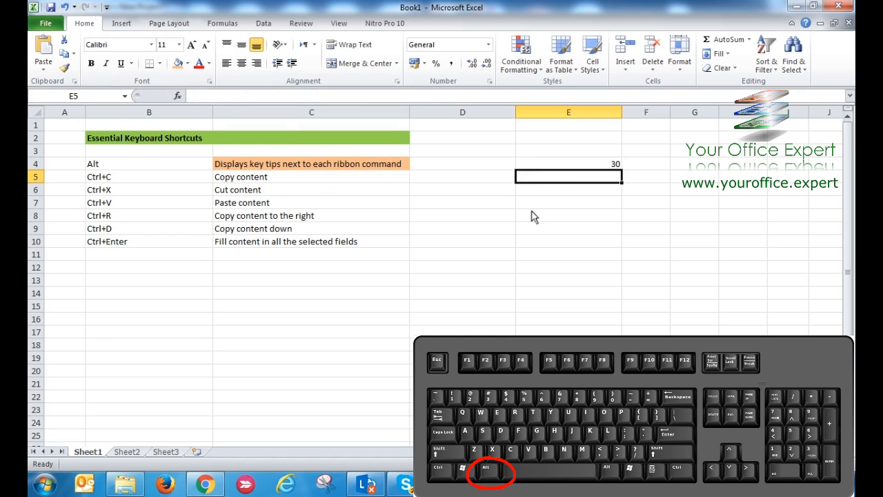
left_click(562, 170)
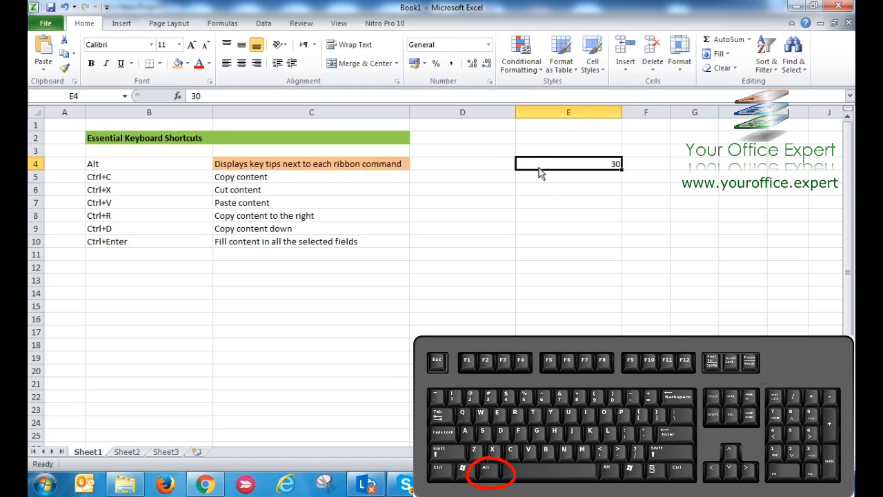
key("alt")
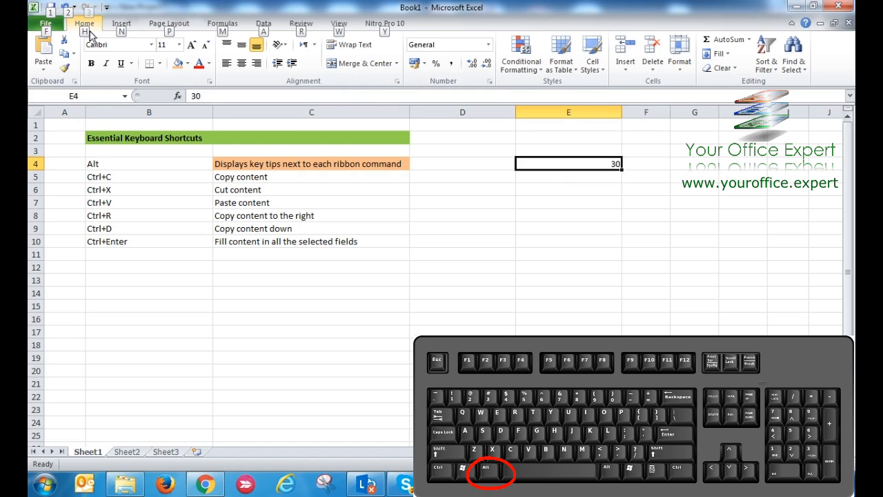
key("h")
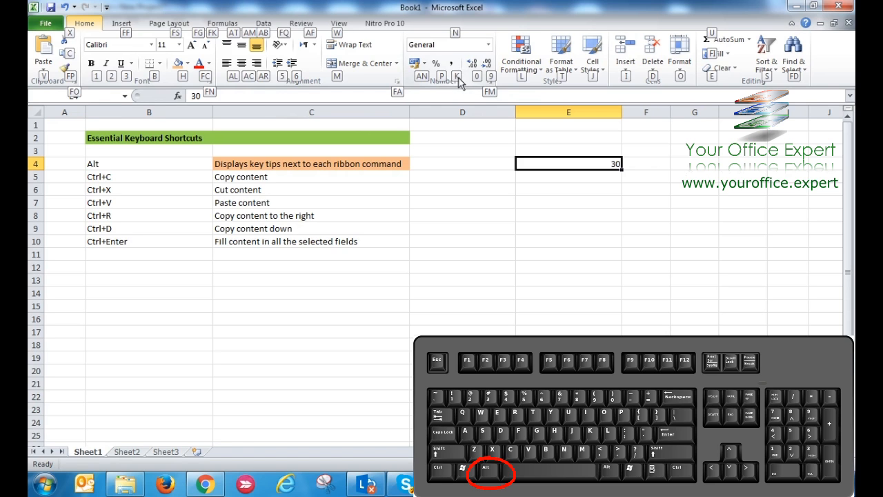
key("a")
key("n")
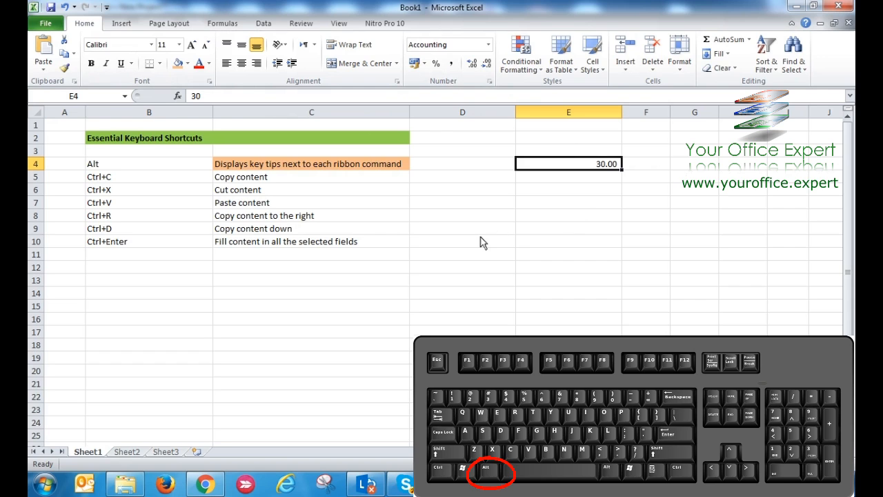
Insert an orange outlined WordArt on the sheet with the text "Hello ! :)"
key("alt")
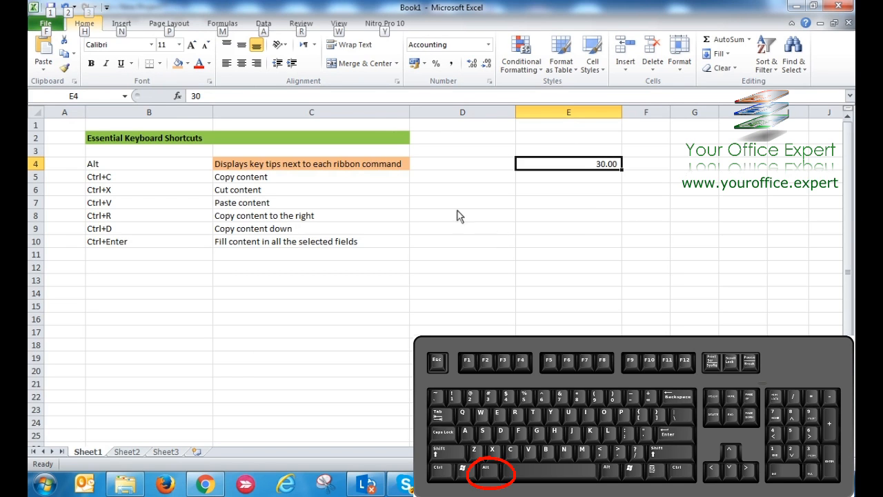
key("n")
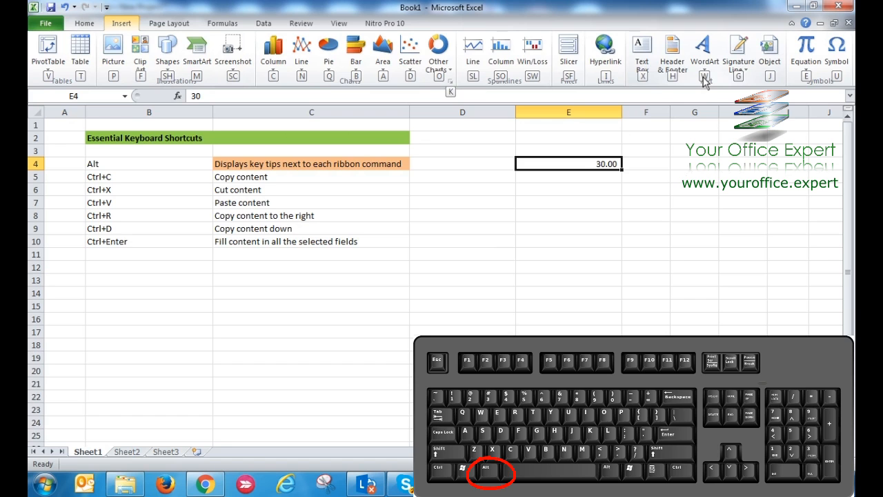
key("w")
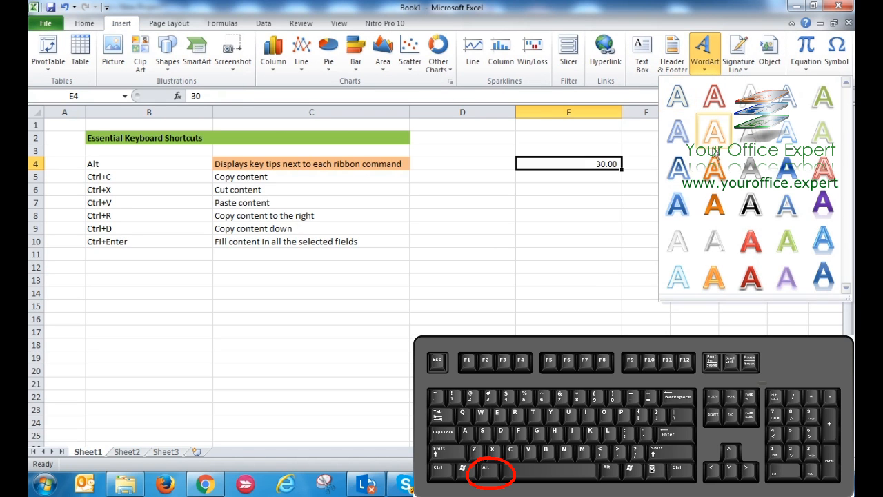
left_click(719, 177)
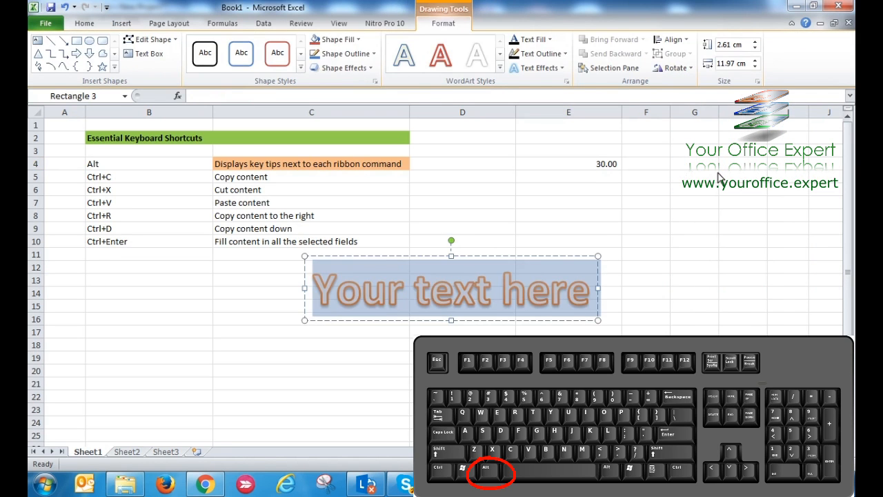
type("Hello")
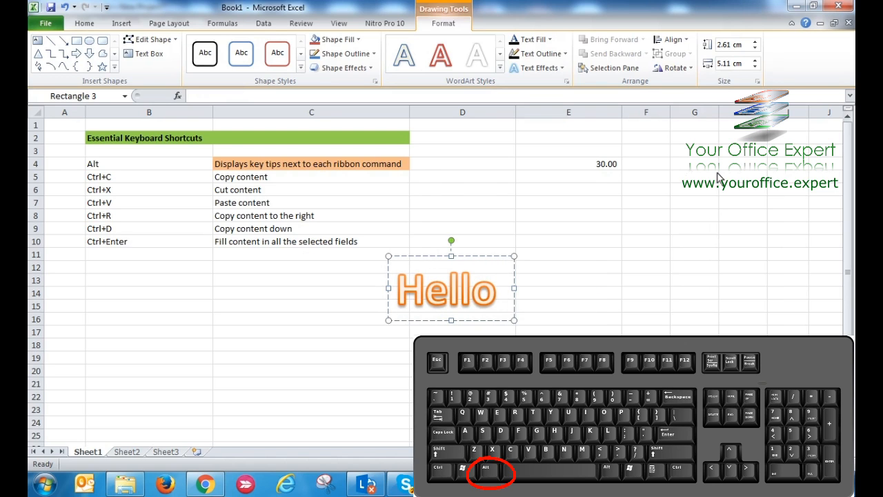
type(" ! :)")
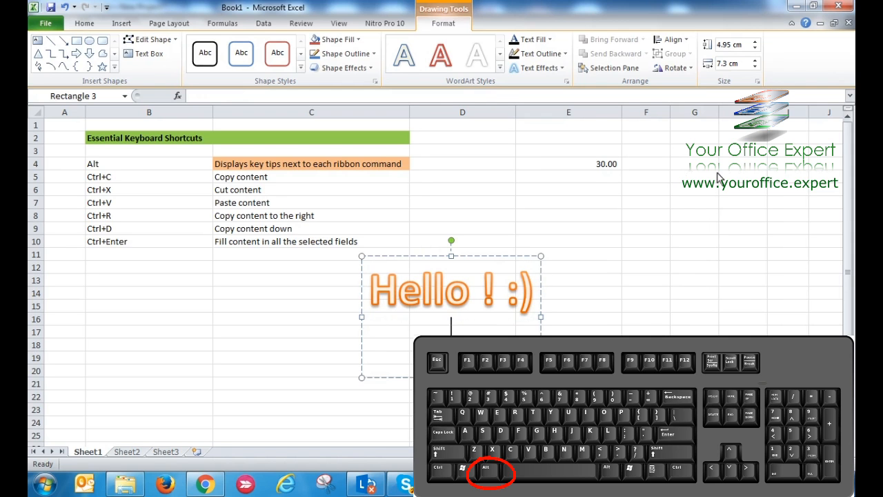
left_click(639, 283)
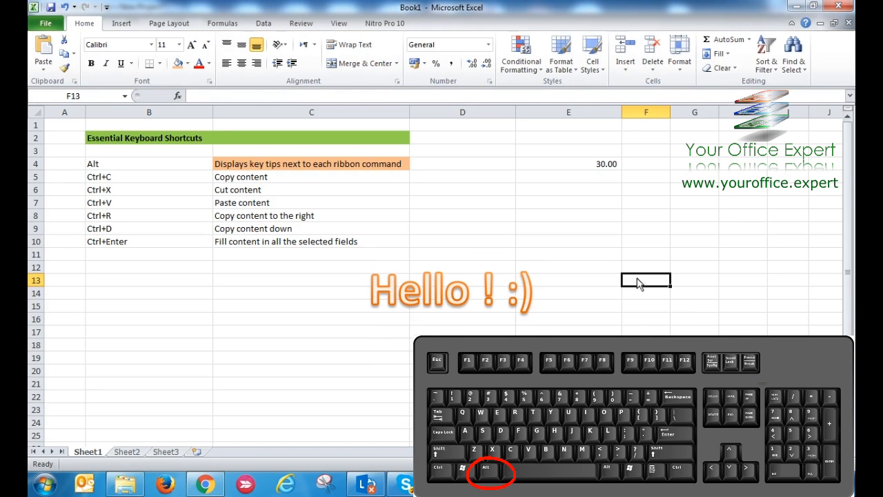
Delete the "Hello ! :)" WordArt from the sheet
left_click(507, 290)
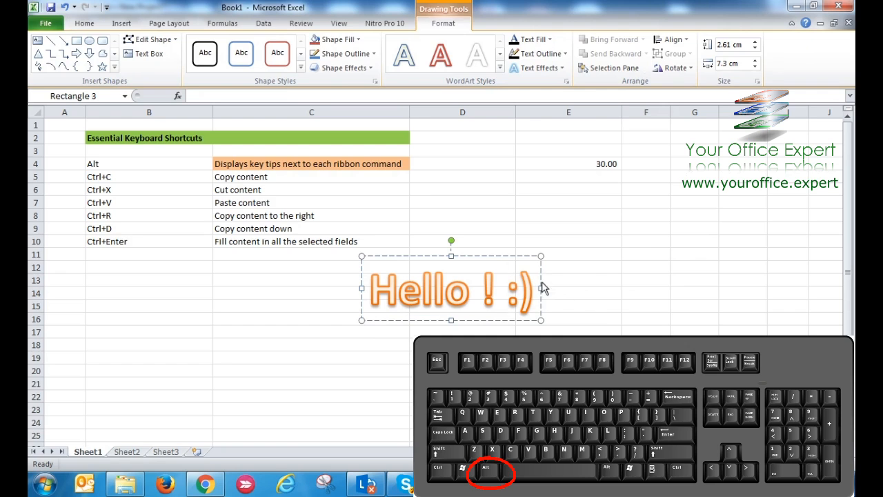
key("Escape")
key("Escape")
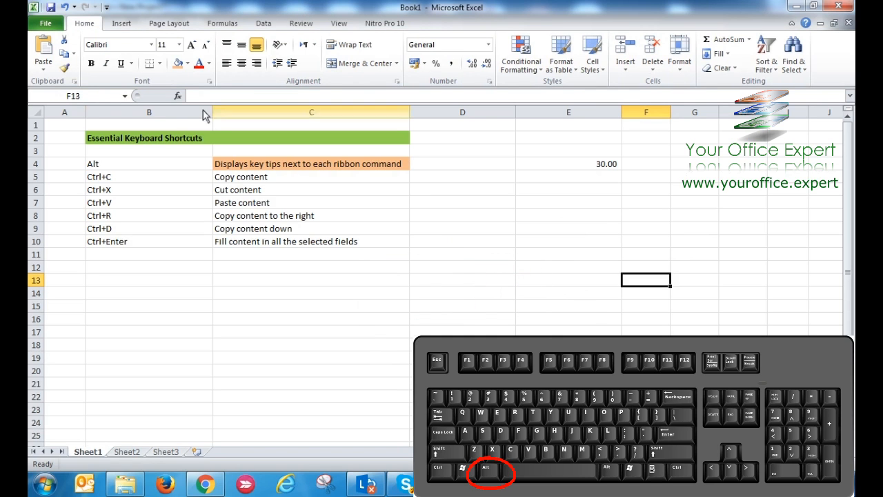
left_click(145, 162)
left_click_drag(200, 167, 231, 169)
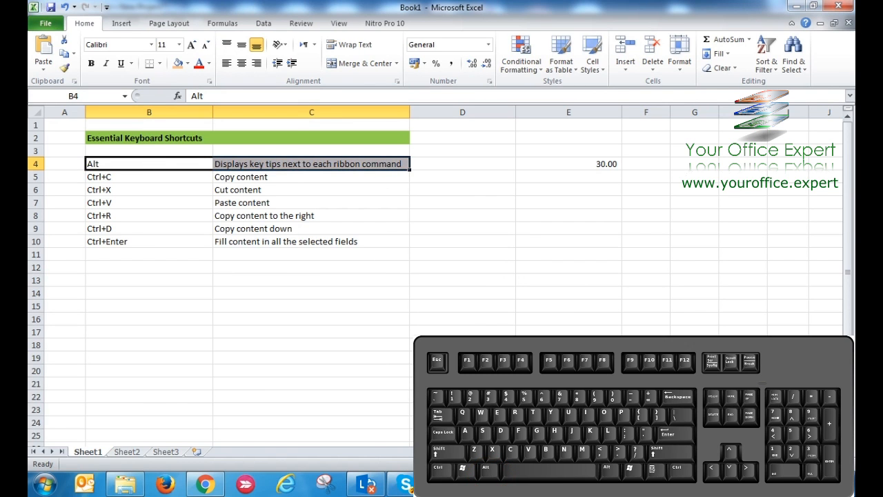
left_click(400, 297)
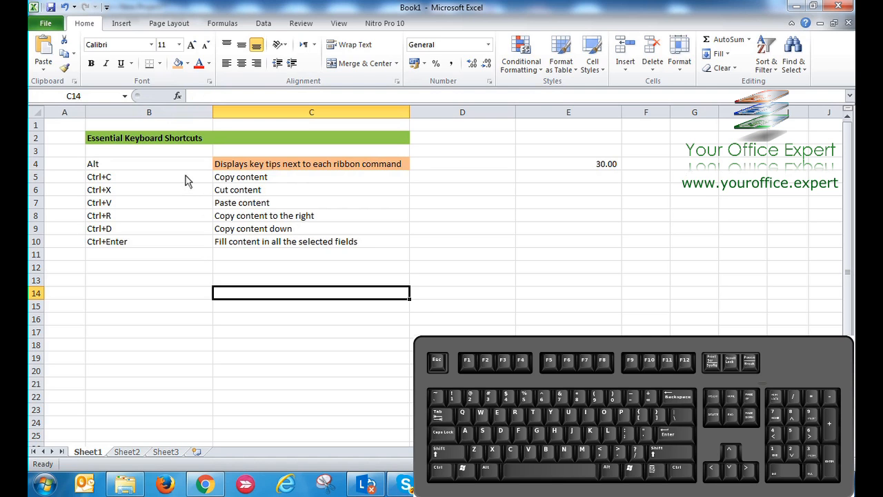
Fill the Ctrl+C, Ctrl+X and Ctrl+V rows in cells B5:C7 with standard yellow
left_click_drag(185, 181, 243, 205)
left_click(188, 63)
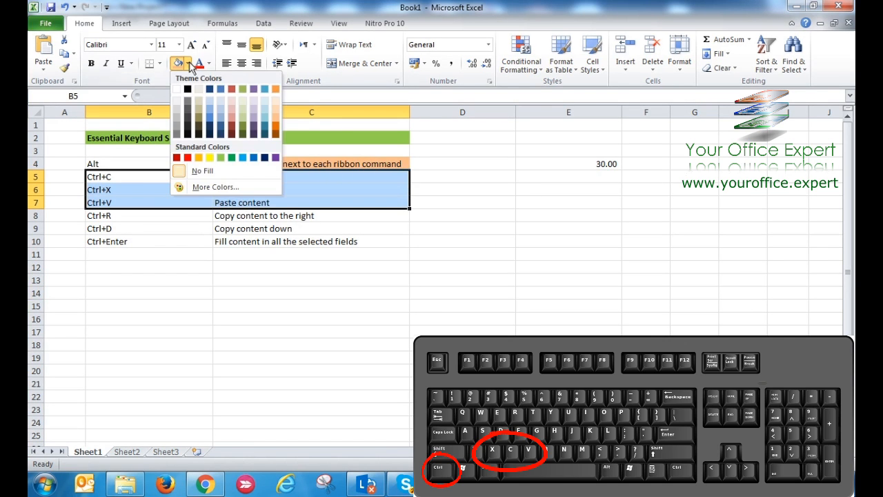
left_click(209, 158)
left_click(376, 242)
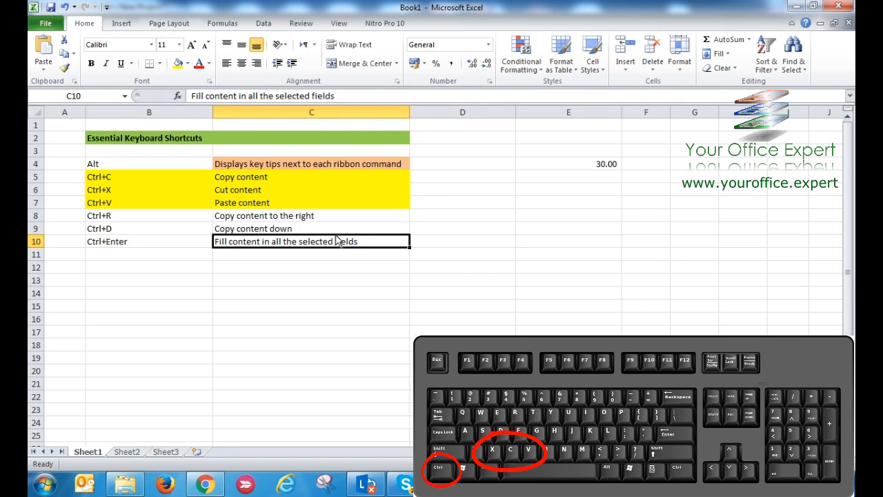
Copy the "Copy content" cell C5 and paste it into cell E5
left_click(265, 181)
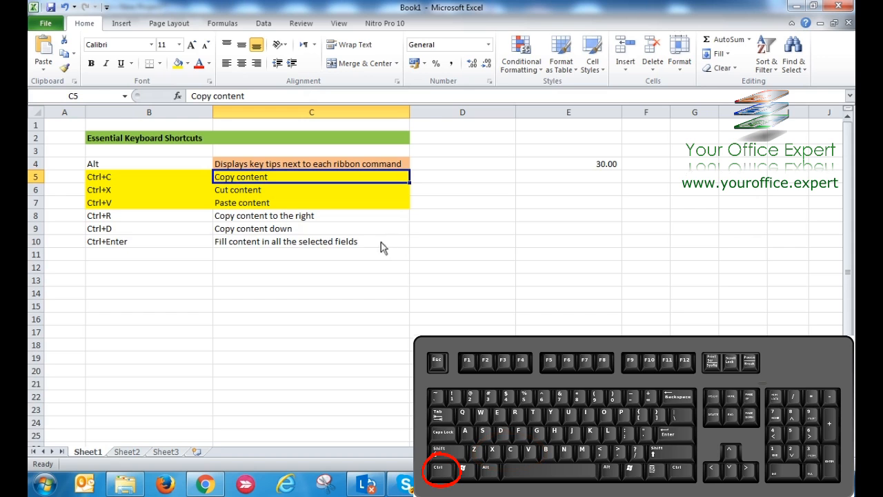
key("ctrl+c")
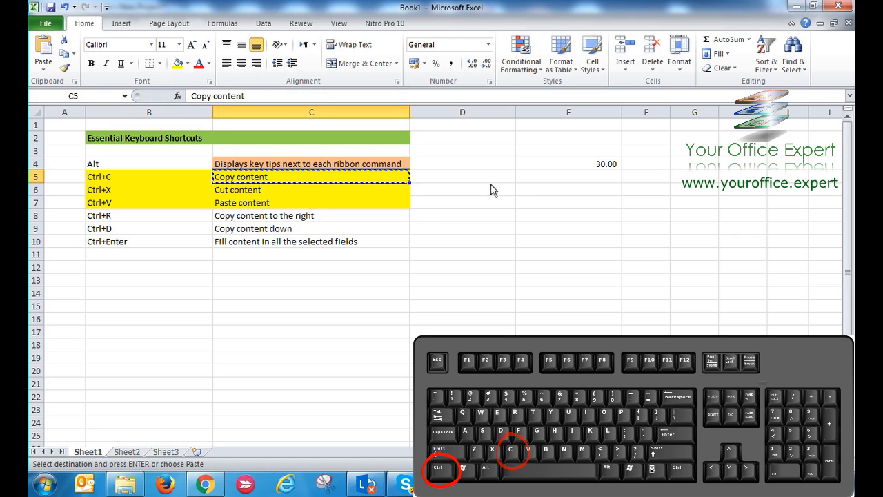
left_click(532, 181)
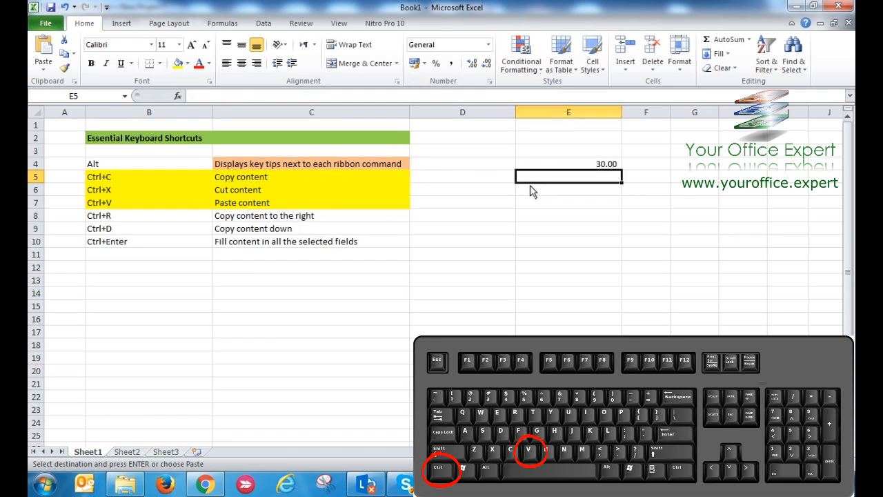
key("ctrl+v")
Cut the "Cut content" cell C6 and paste it into E6, and move it back to C6 the same way
left_click(272, 190)
key("ctrl+x")
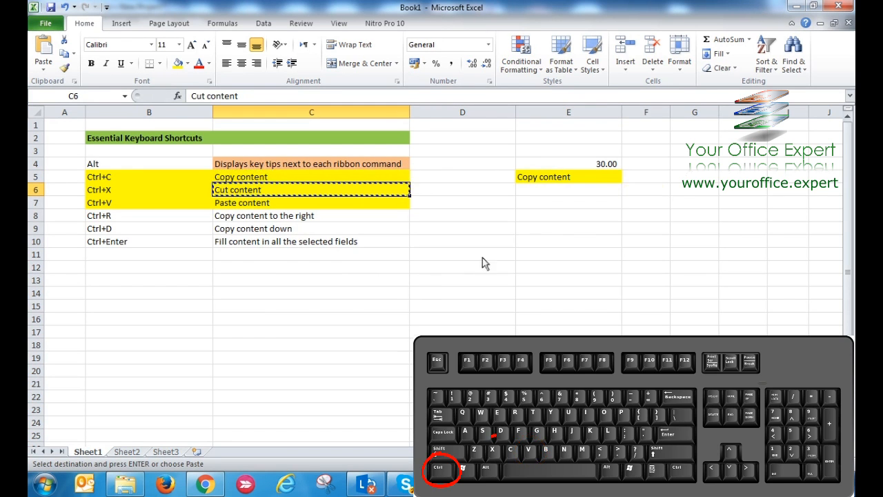
left_click(557, 191)
key("ctrl+v")
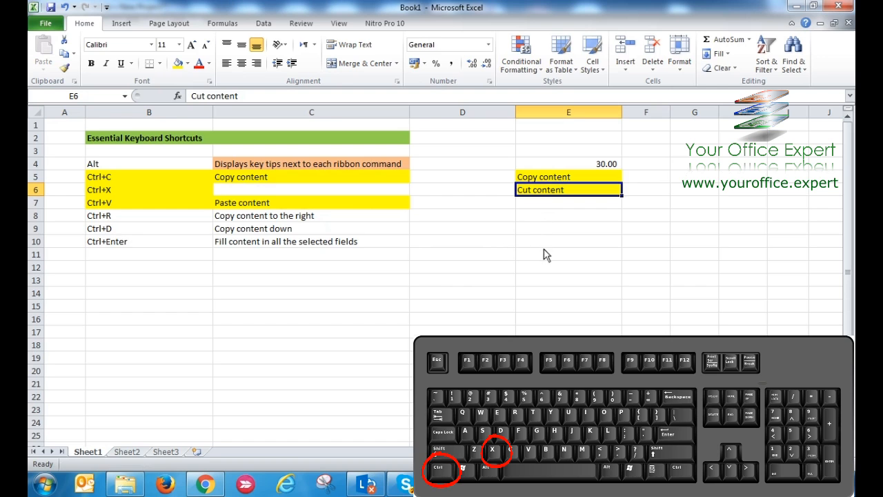
key("ctrl+x")
left_click(396, 189)
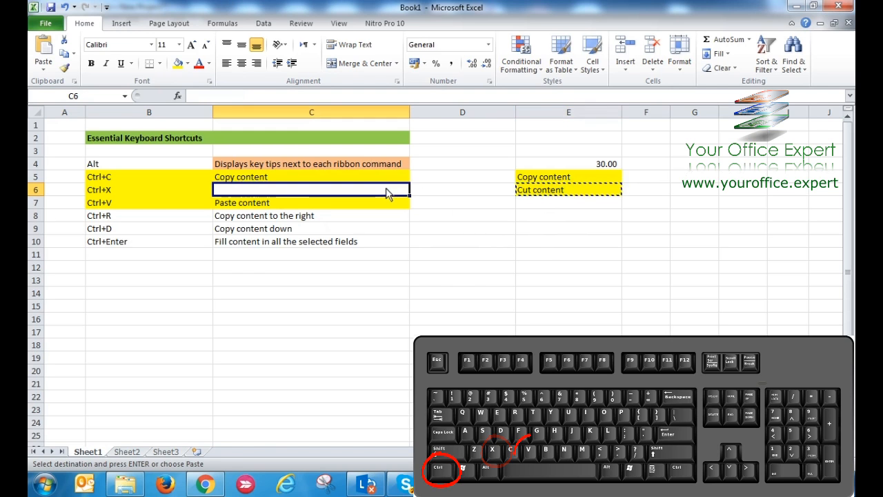
key("ctrl+v")
Delete the whole column E holding the practice entries
left_click(552, 181)
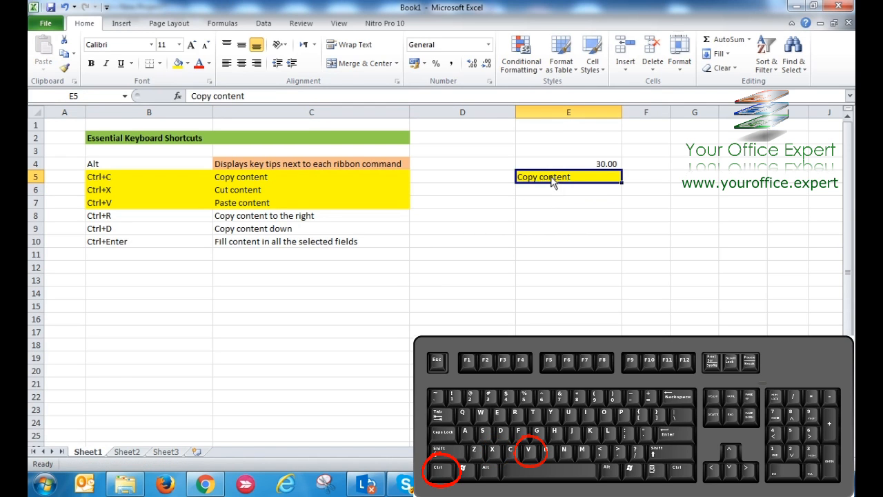
left_click(549, 109)
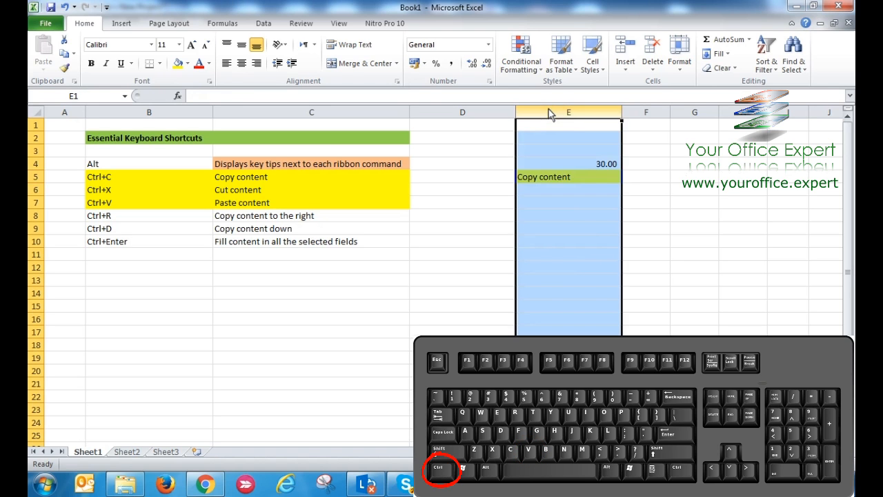
right_click(549, 111)
left_click(582, 207)
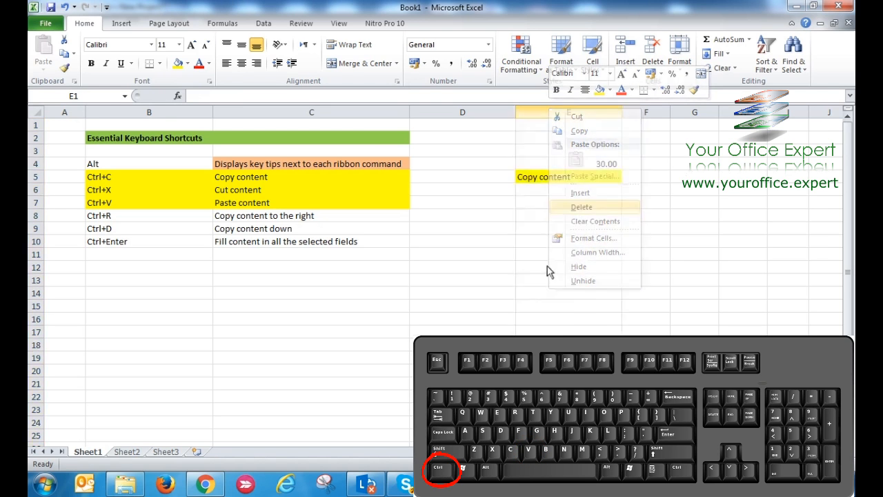
Fill the text of C8 to the right through H8, and clear the copies from D8:I8
left_click(452, 281)
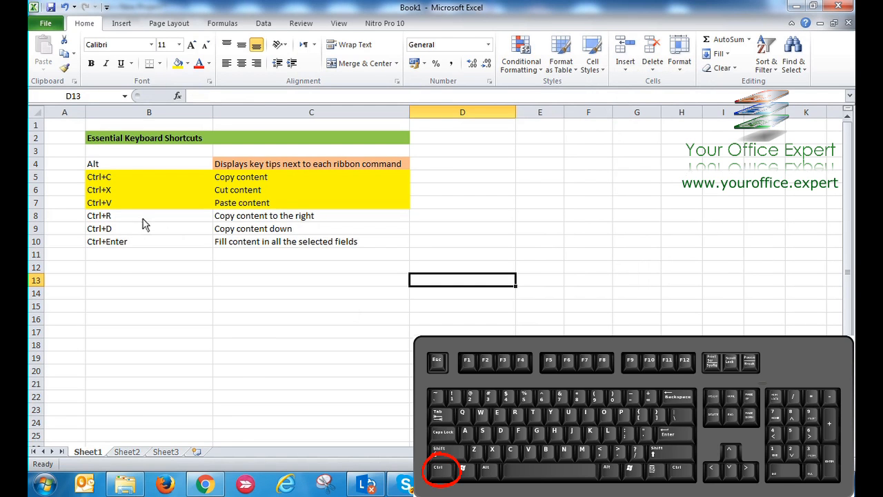
left_click_drag(143, 219, 250, 232)
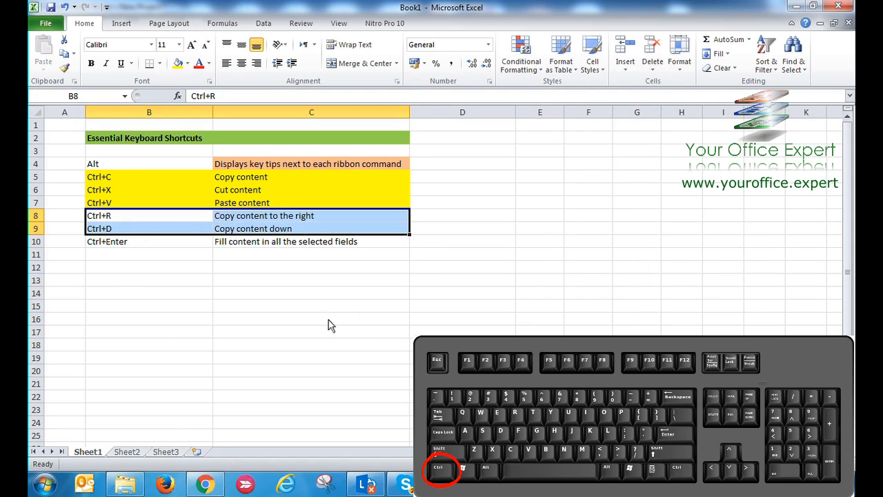
left_click(328, 325)
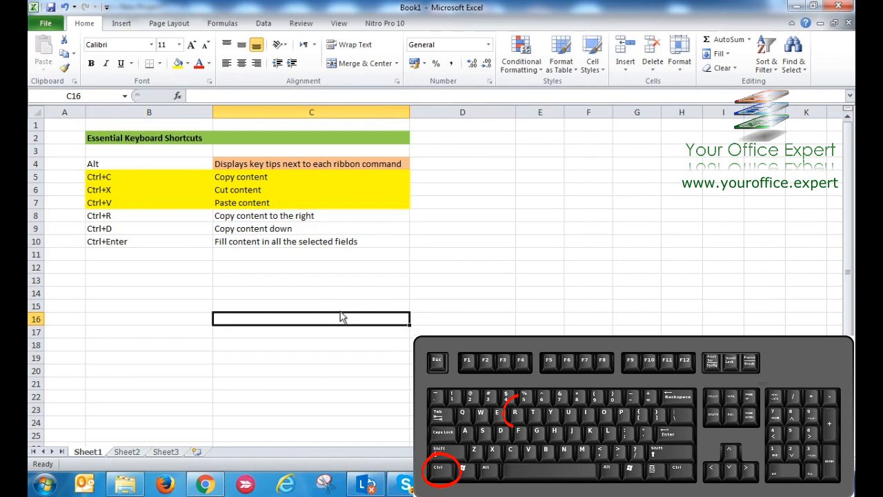
left_click(292, 219)
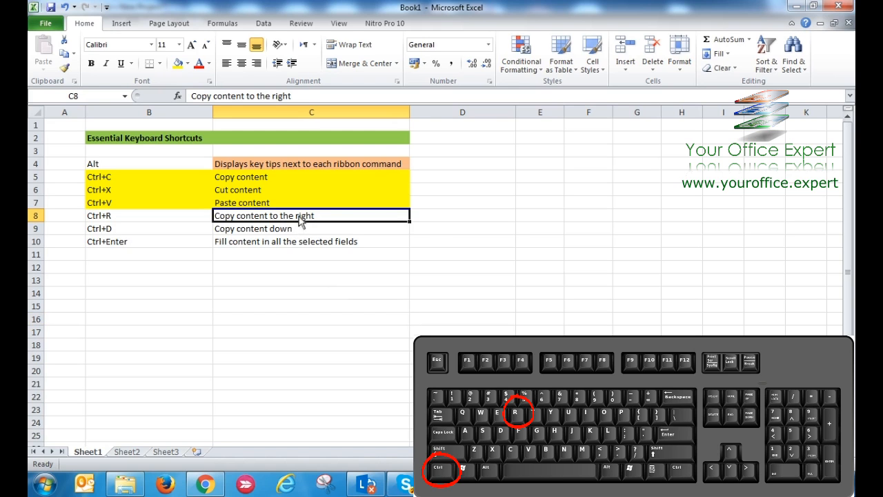
left_click_drag(356, 220, 699, 223)
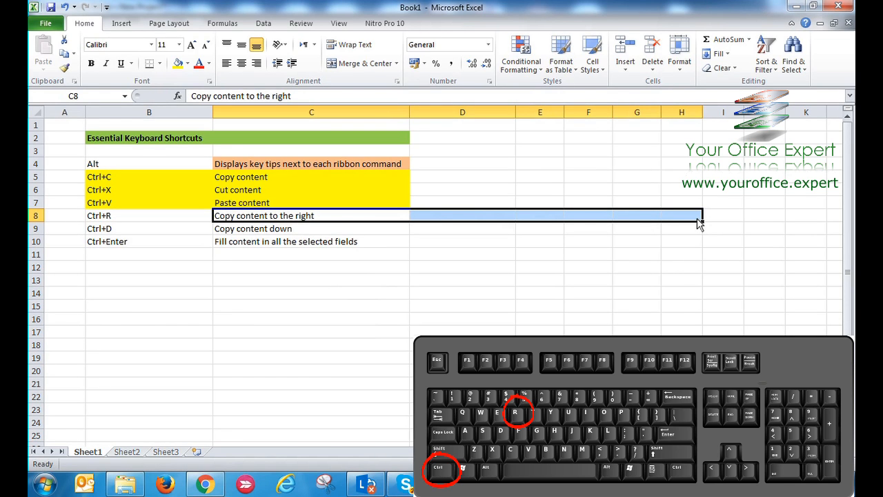
key("ctrl+r")
left_click(593, 280)
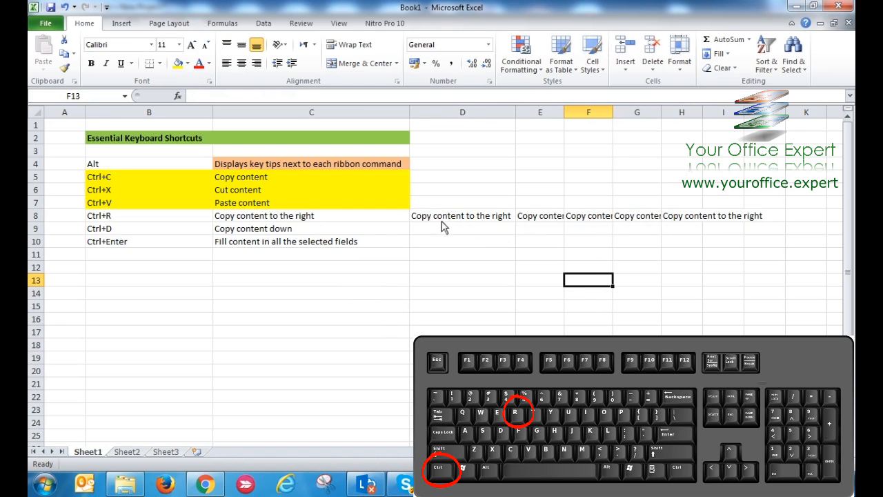
left_click_drag(444, 222, 735, 219)
key("Delete")
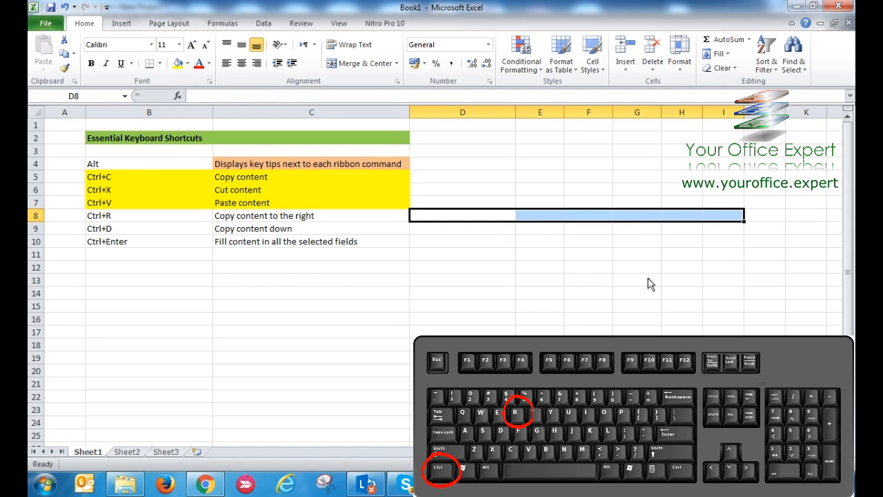
Fill the contents and colours of C4:C10 to the right into D4:D10
left_click_drag(422, 161, 427, 253)
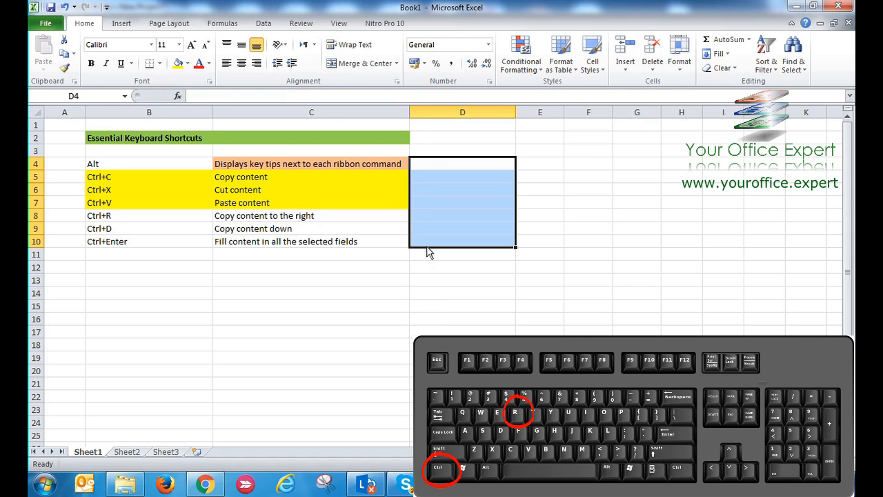
key("ctrl+r")
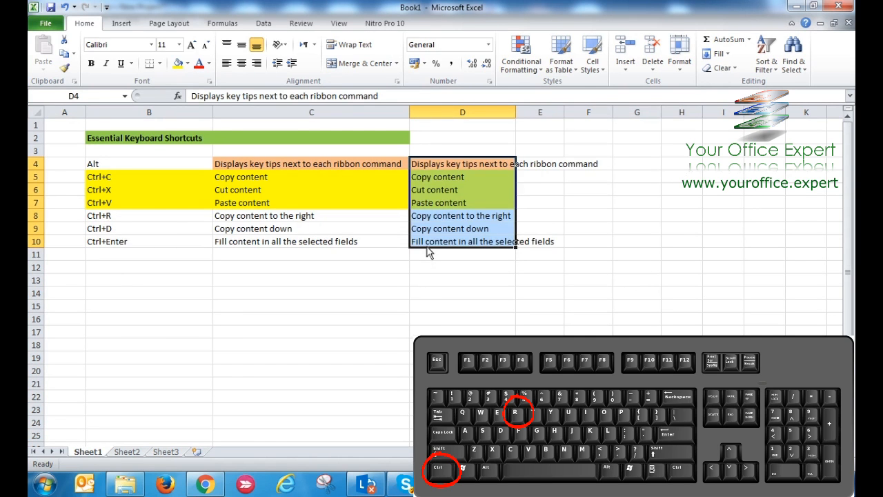
left_click(439, 290)
left_click_drag(437, 167, 436, 236)
left_click_drag(331, 165, 322, 242)
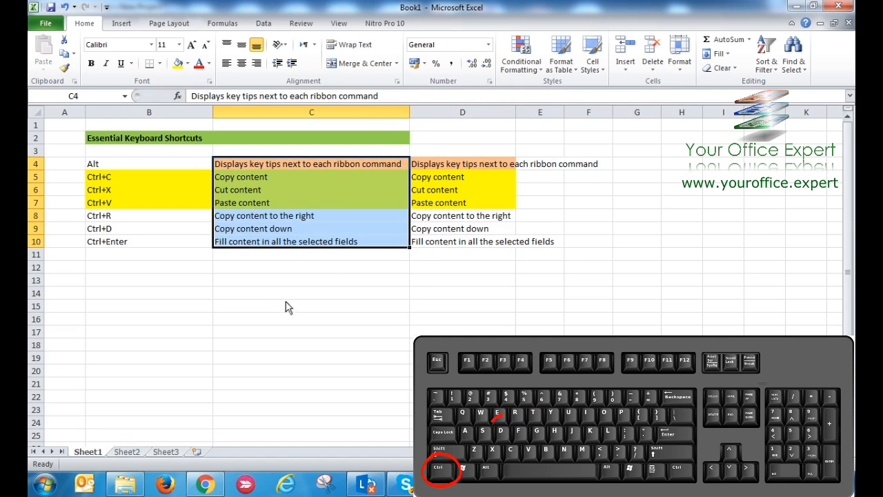
left_click(292, 304)
Delete the whole column D holding the copied shortcut descriptions
left_click(438, 113)
right_click(437, 113)
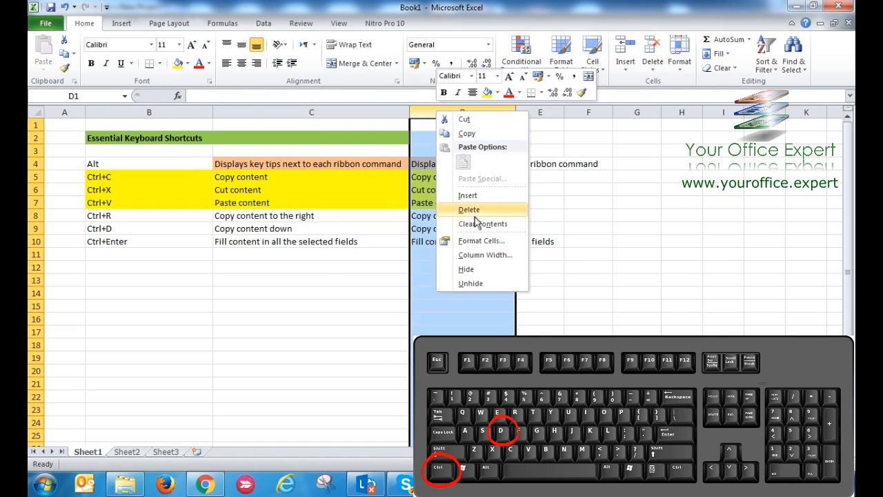
left_click(459, 207)
left_click(509, 268)
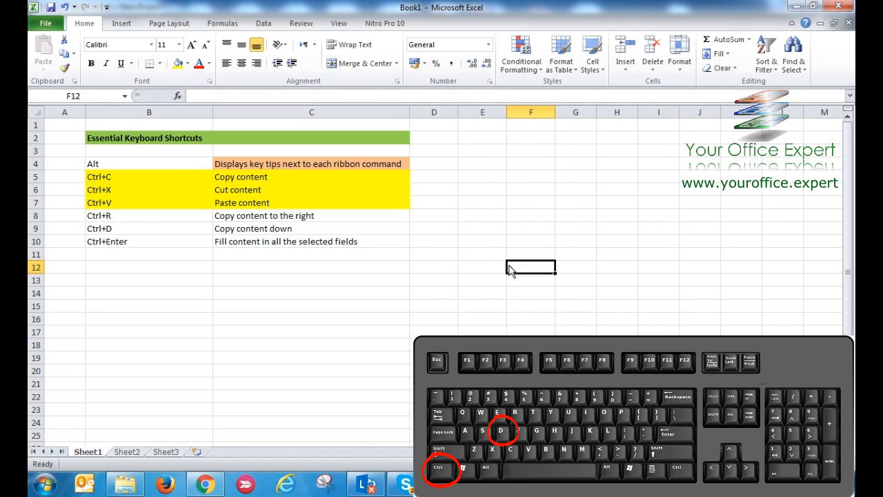
Fill the text of C10 down through C23, and clear the copies from C11:C23
left_click_drag(242, 247, 272, 416)
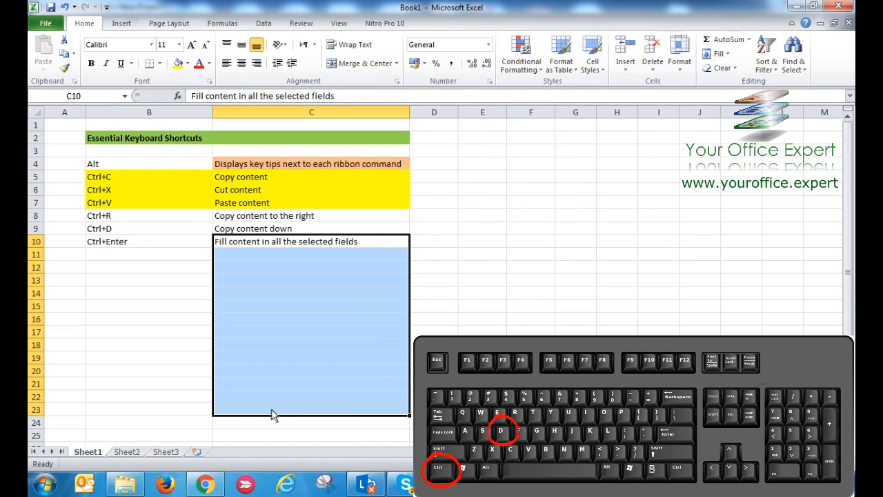
key("ctrl+d")
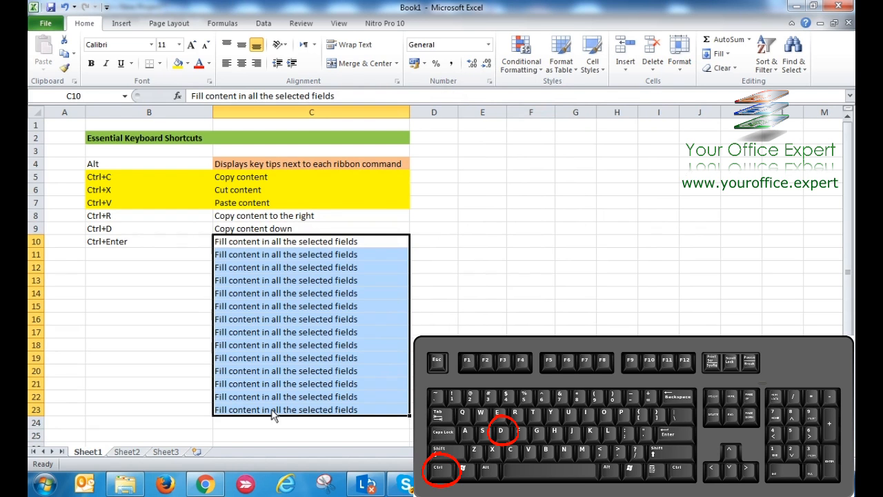
left_click(497, 285)
left_click_drag(264, 255, 280, 409)
key("Delete")
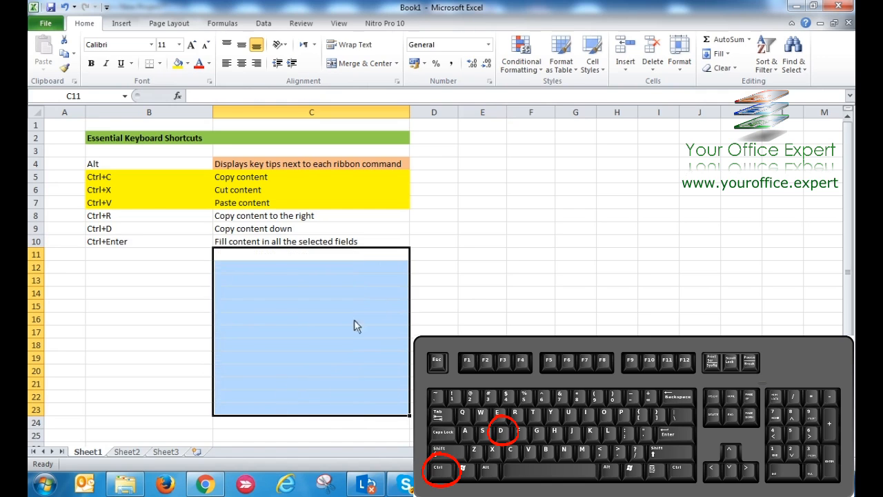
left_click(483, 268)
Fill the Ctrl+Enter row B10:C10 down into B11:C11
left_click(193, 255)
left_click_drag(207, 260, 251, 263)
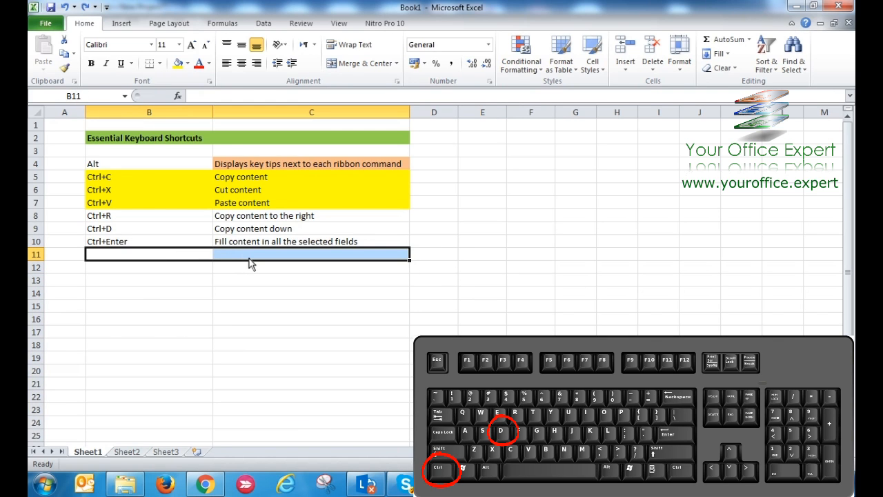
key("ctrl+d")
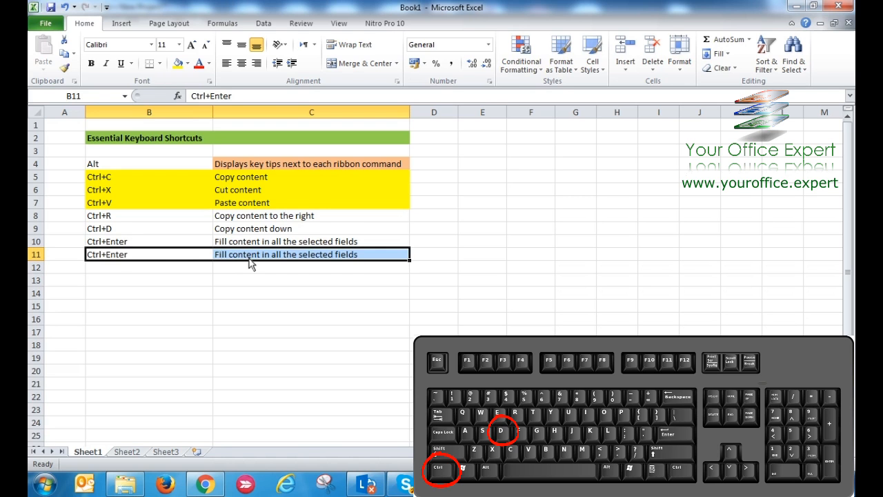
left_click(247, 306)
left_click_drag(179, 262, 229, 249)
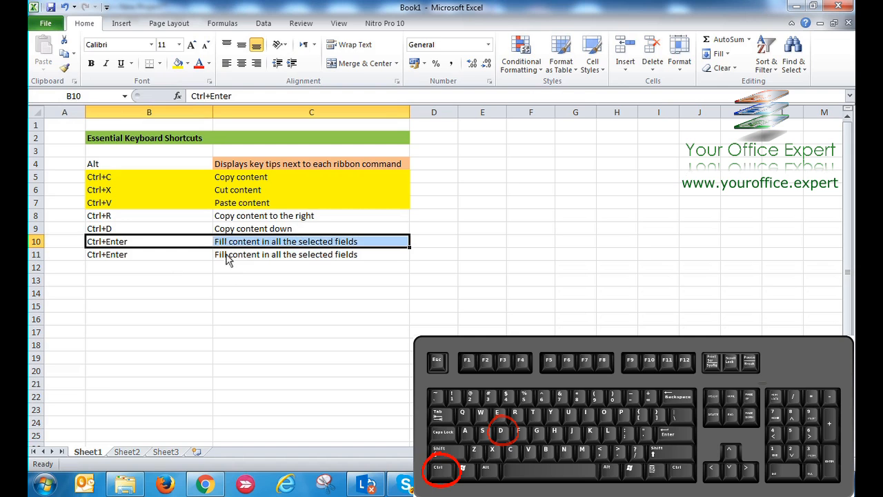
Clear the duplicate Ctrl+Enter entries from B11:C11
left_click(223, 284)
left_click_drag(204, 260, 230, 257)
key("Delete")
left_click(266, 334)
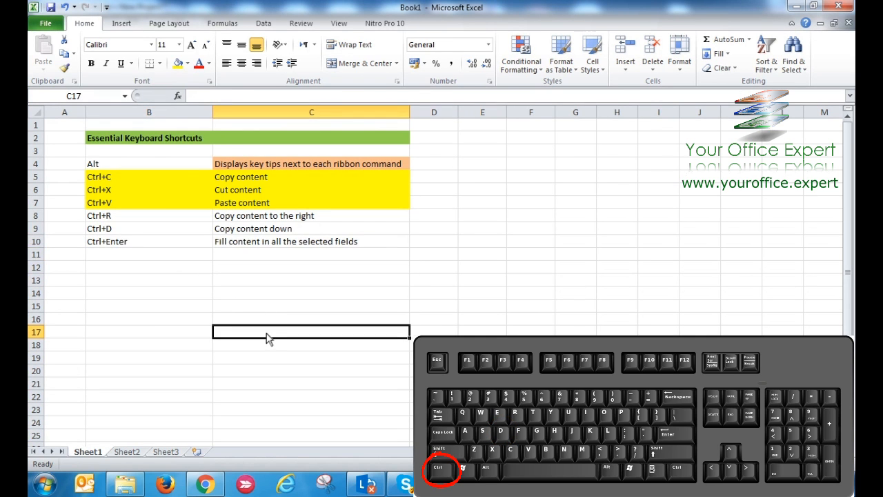
Enter "See you in my next video! :)" into the separate ranges E7:E12, G3:G7 and C13:C18 all at once
left_click_drag(154, 242, 227, 245)
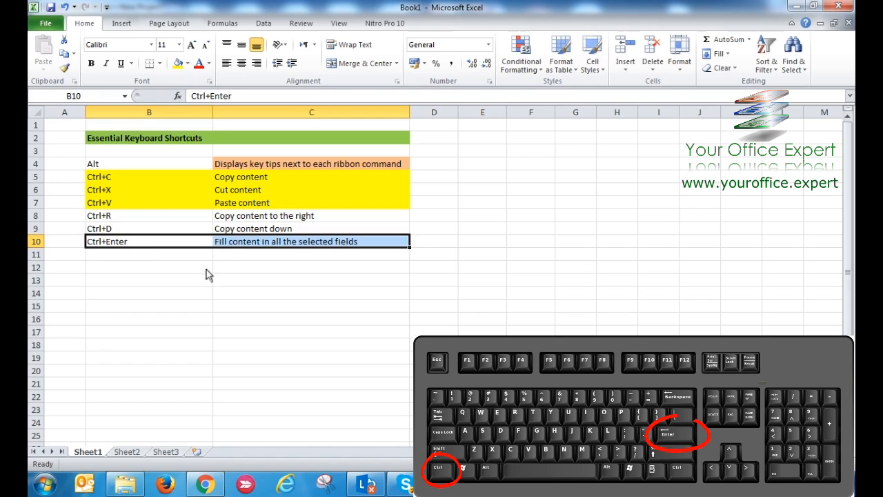
left_click(200, 297)
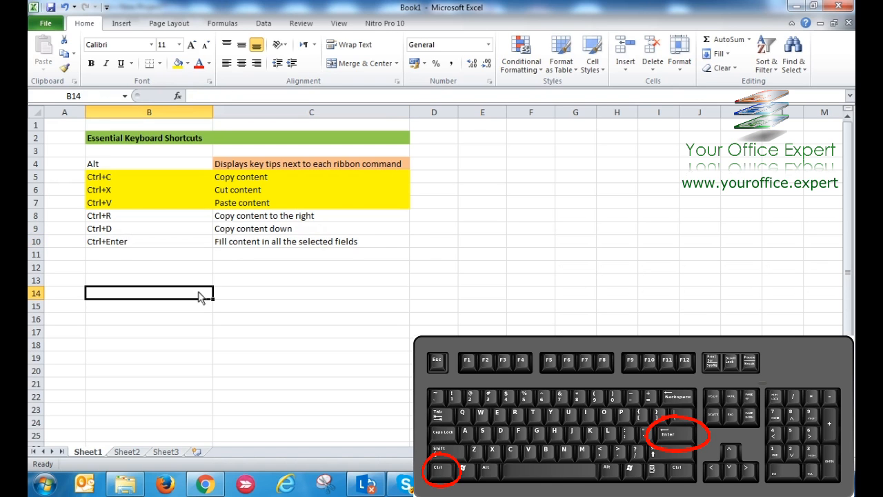
left_click_drag(478, 207, 488, 270)
left_click_drag(575, 151, 578, 203, "ctrl")
left_click_drag(318, 279, 328, 355, "ctrl")
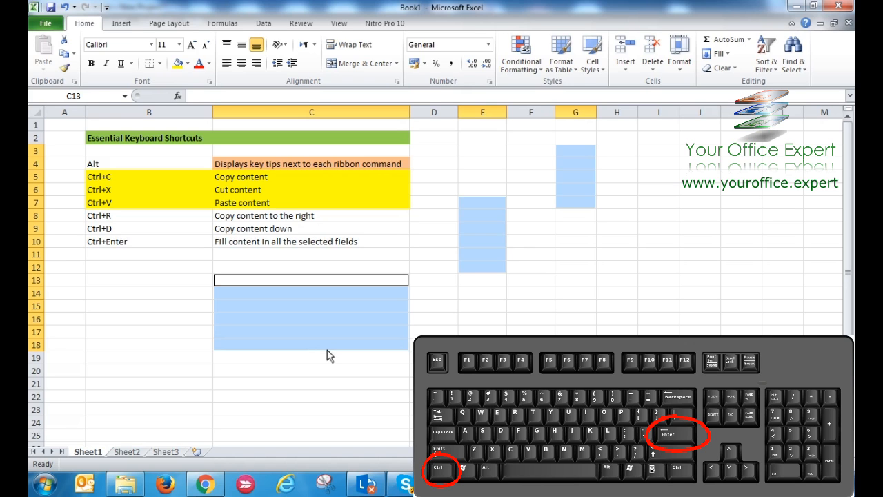
type("See you in my next ")
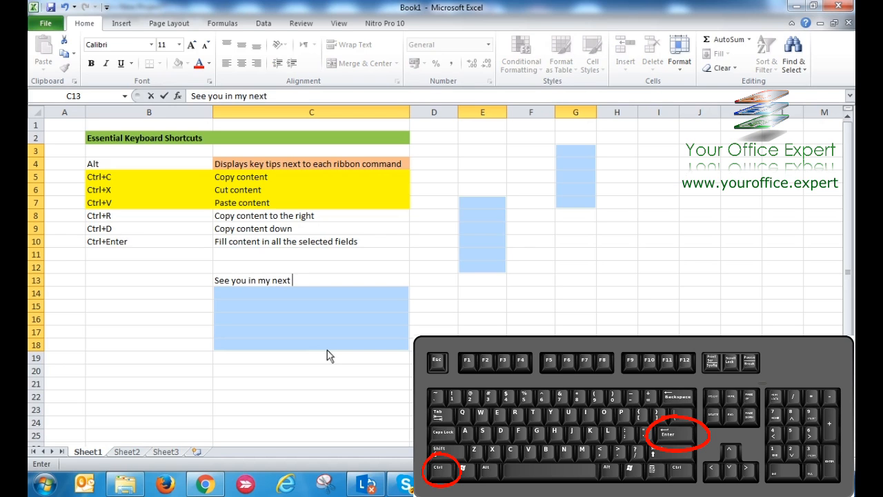
type("video! :)")
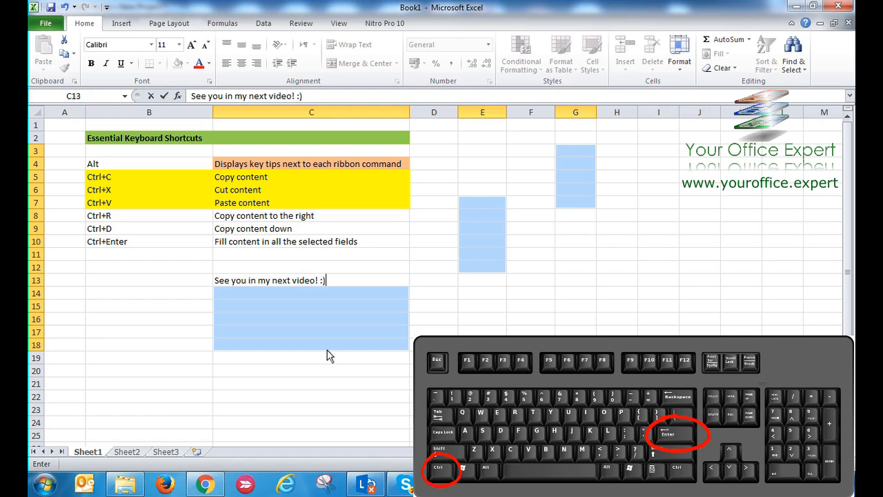
key("ctrl+Return")
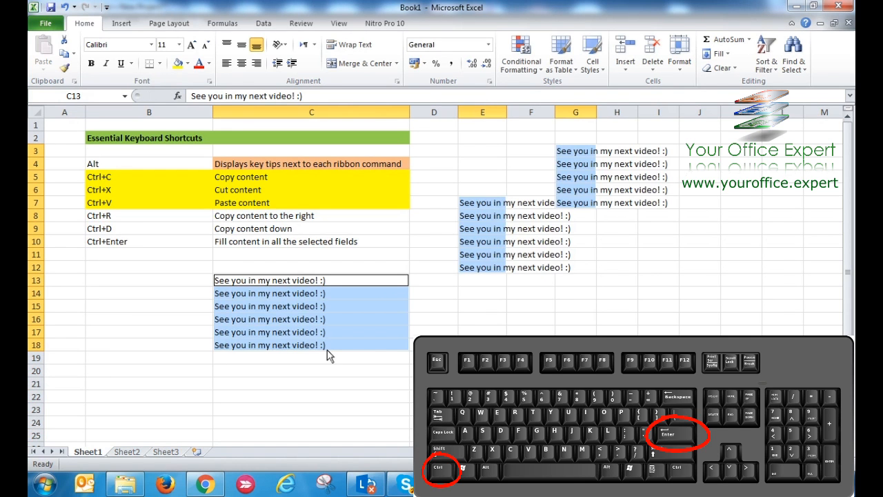
left_click(530, 371)
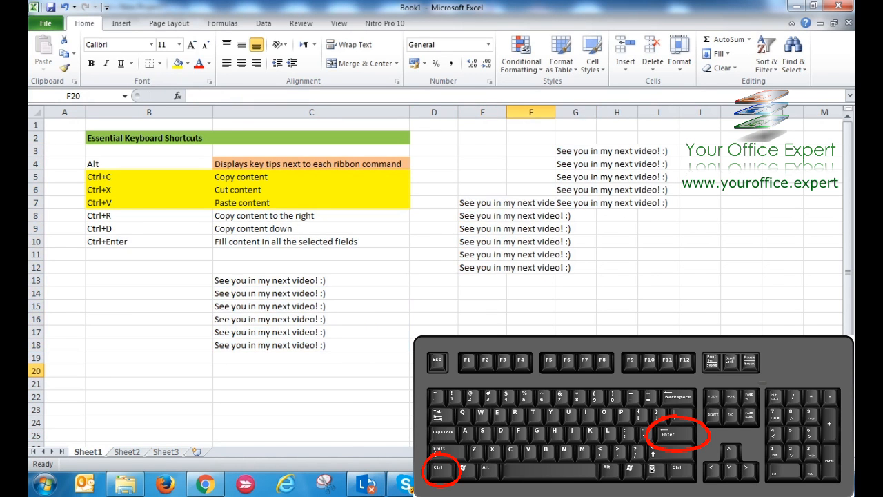